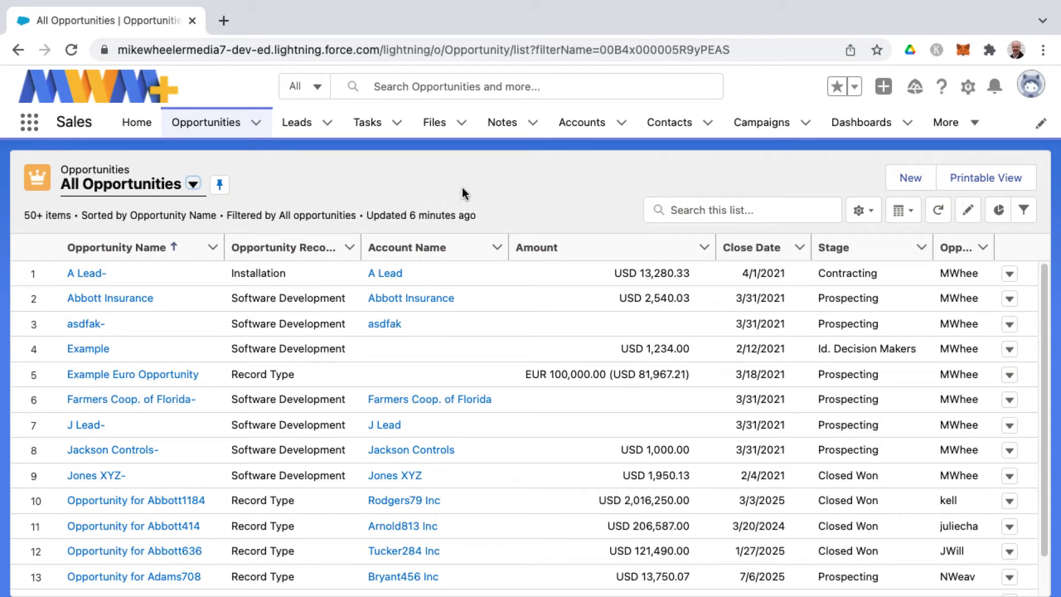
# - Open the Filters panel beside All Opportunities, with the owner filter on All opportunities
pyautogui.click(463, 188)
pyautogui.click(873, 218)
# - Add an Owner Last Name equals filter, using the owner's surname, to All Opportunities
pyautogui.click(1024, 213)
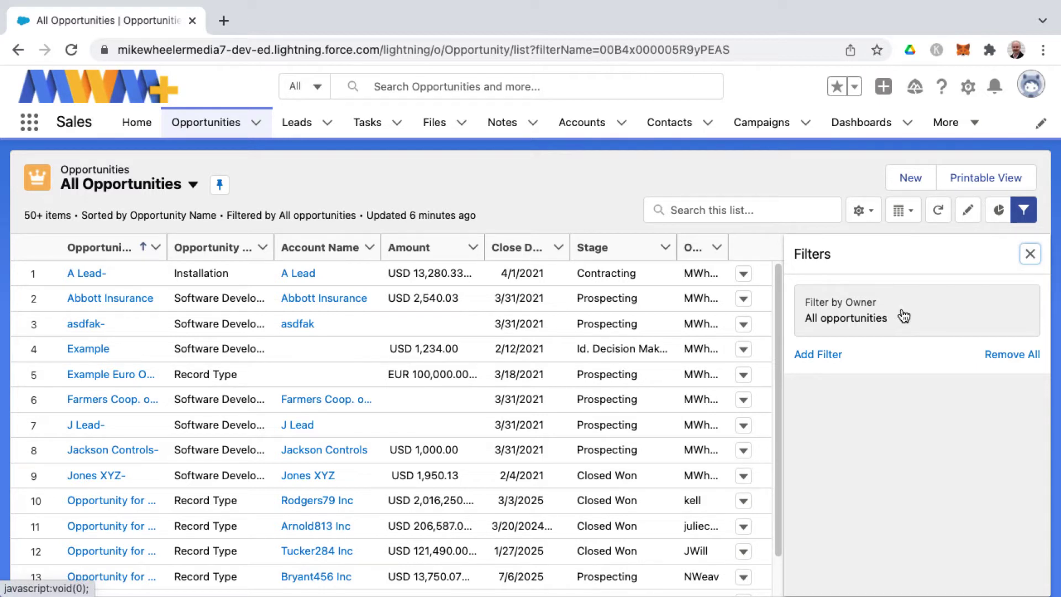
pyautogui.click(818, 356)
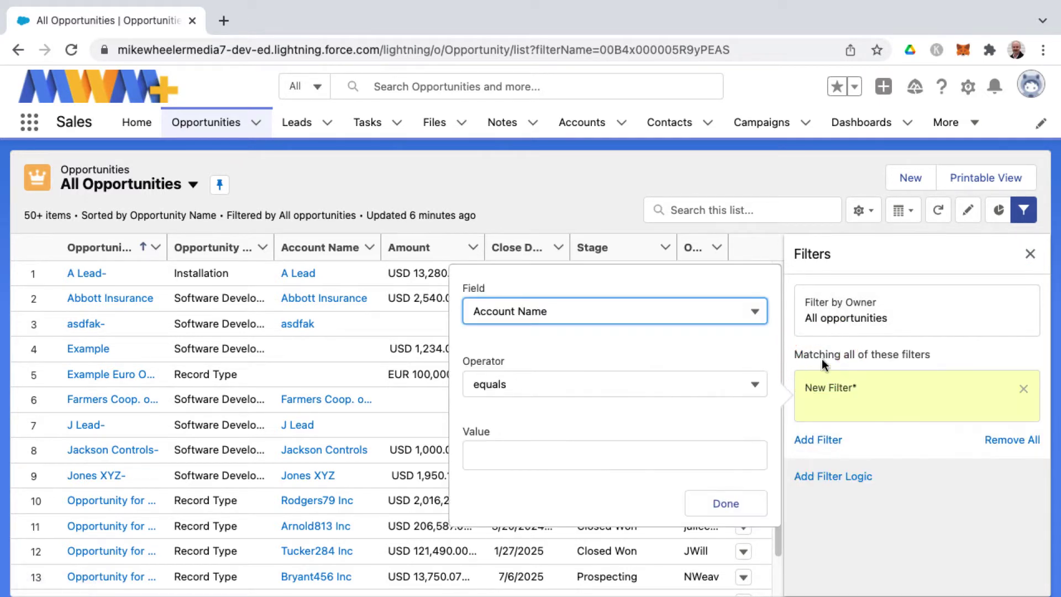
pyautogui.click(754, 310)
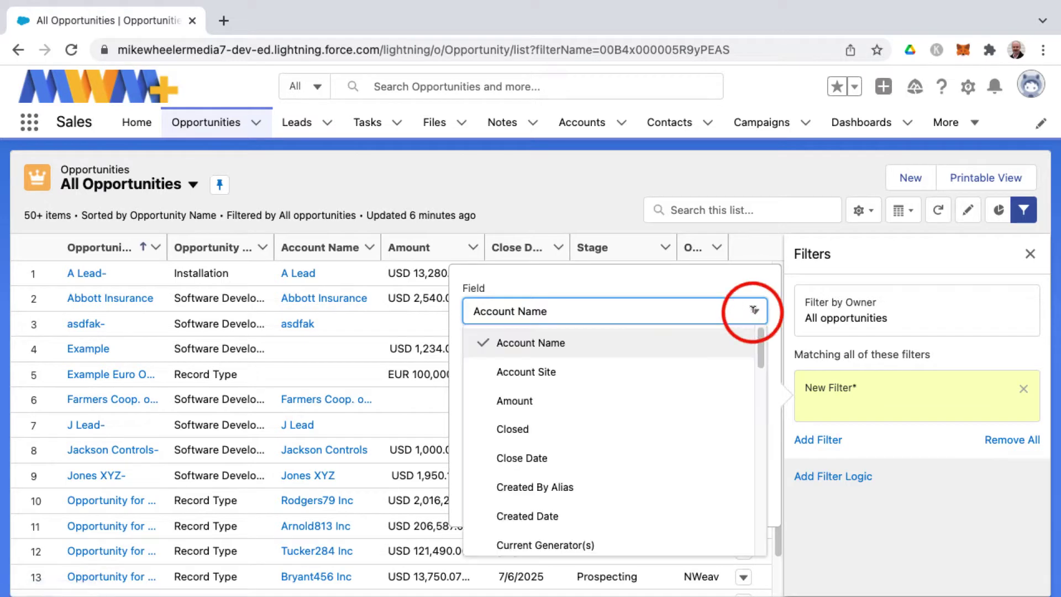
pyautogui.scroll(-10, 602, 464)
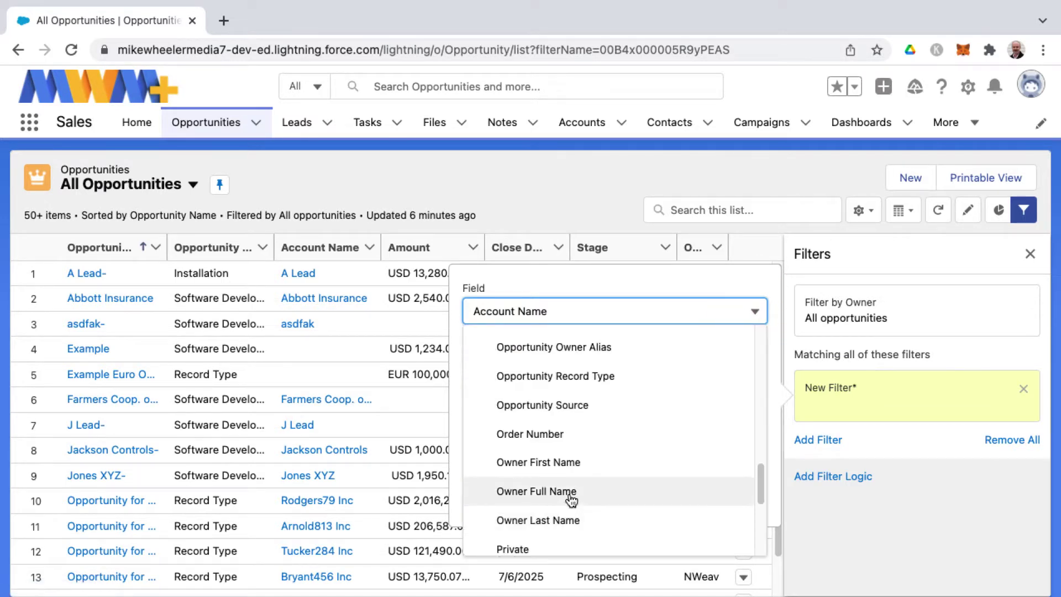
pyautogui.click(556, 520)
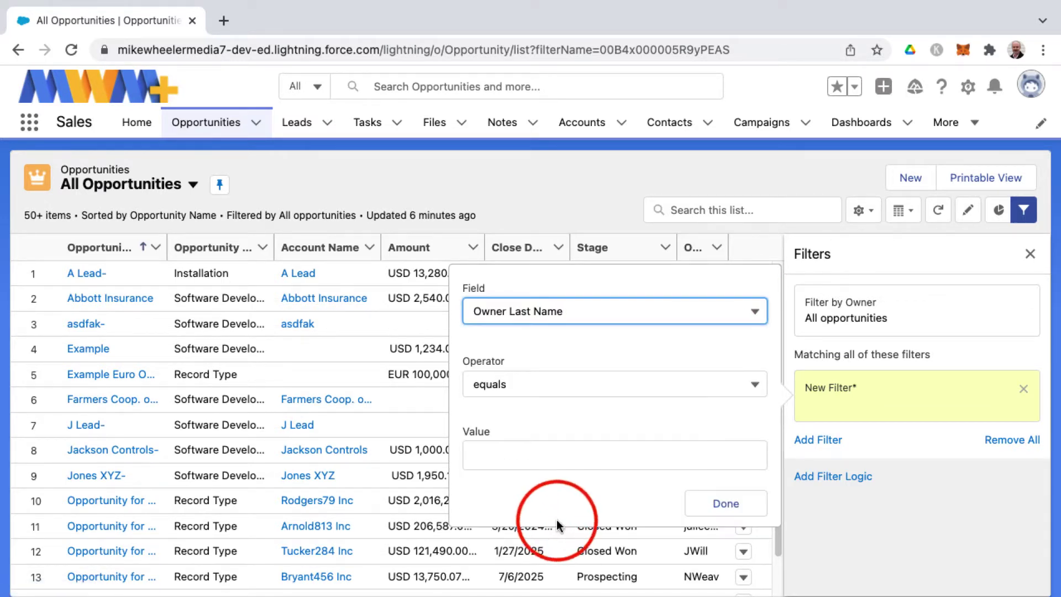
pyautogui.click(513, 453)
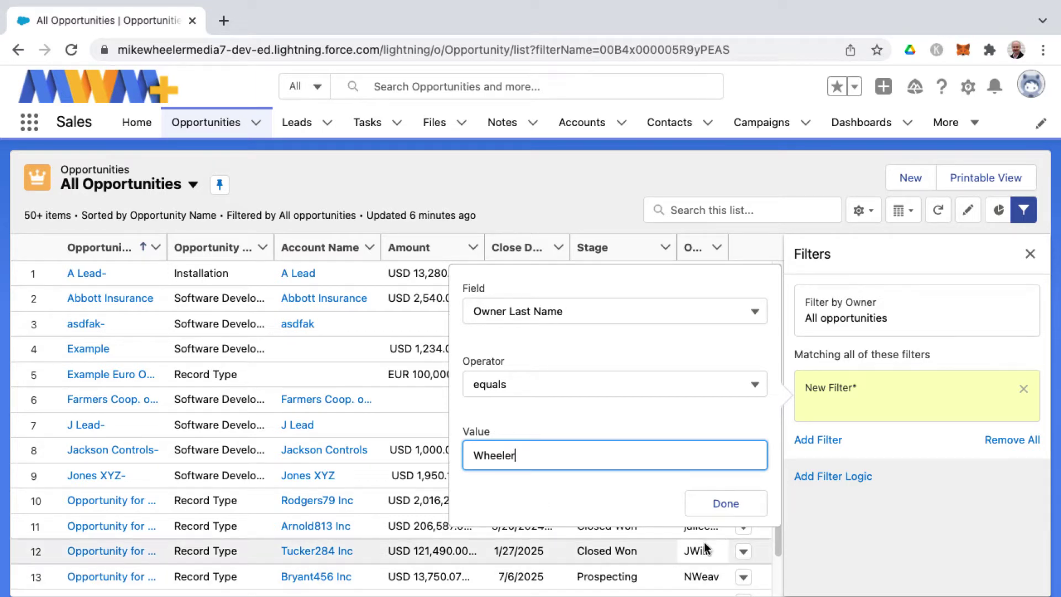
pyautogui.click(725, 504)
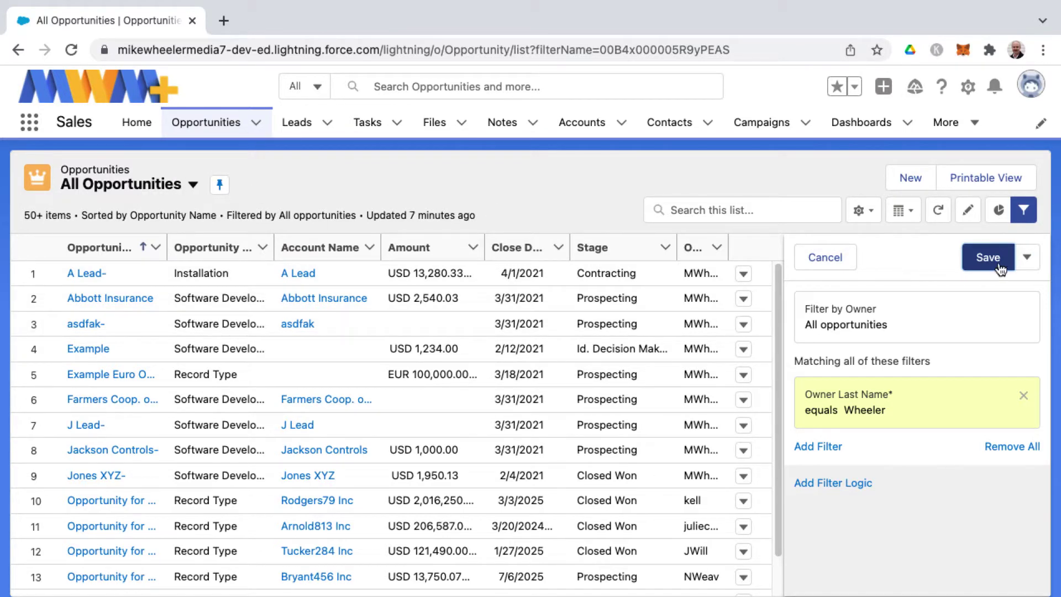
# - Save As a private list view named 'All My Opportunities', keeping the auto-filled API name
pyautogui.click(1028, 259)
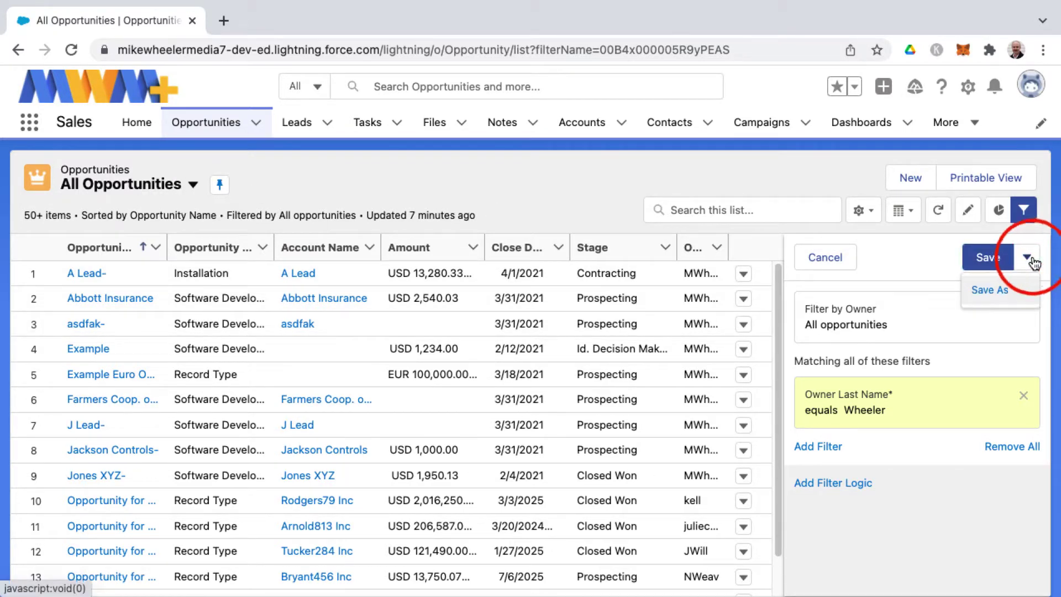
pyautogui.click(1009, 291)
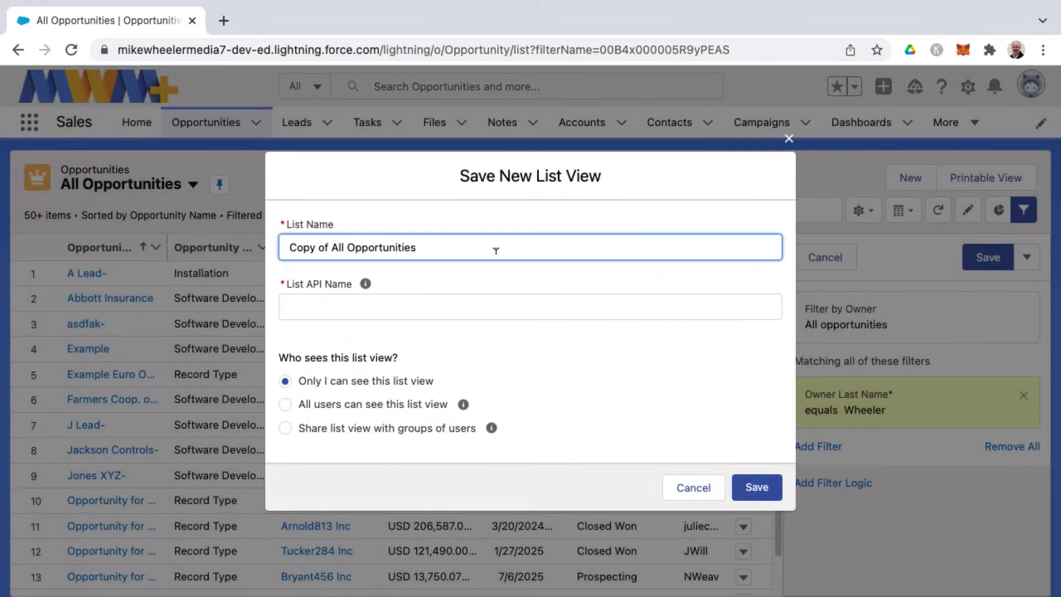
pyautogui.moveTo(289, 248); pyautogui.dragTo(347, 249)
pyautogui.write('All My')
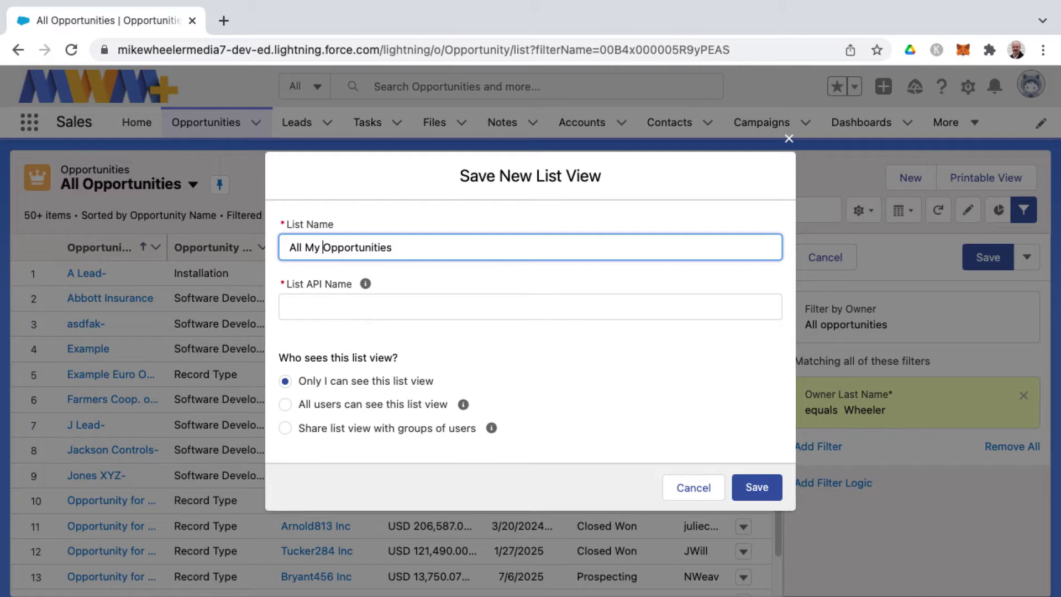
pyautogui.press('Tab')
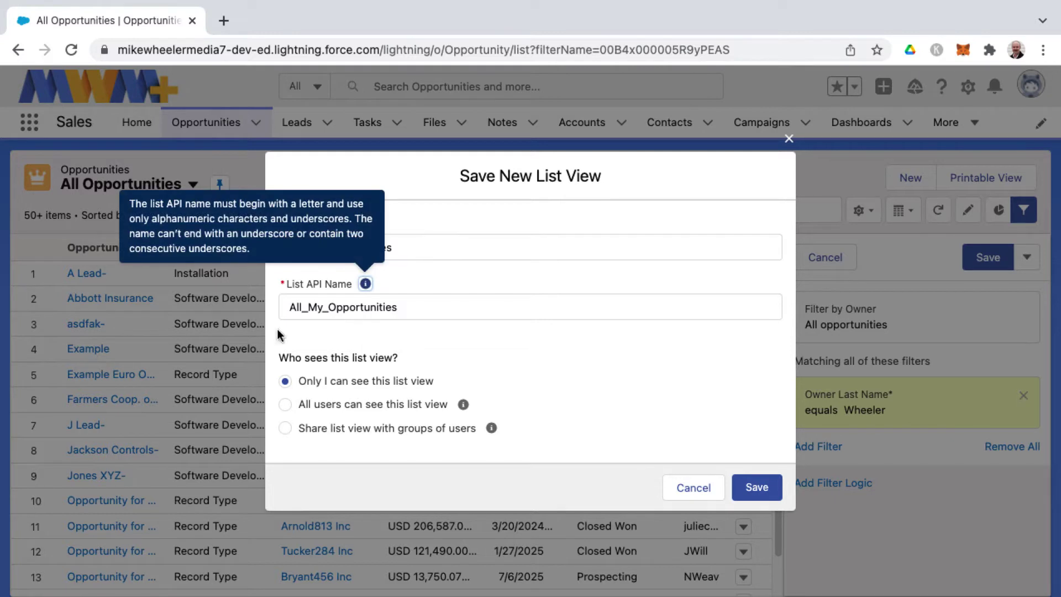
pyautogui.click(442, 301)
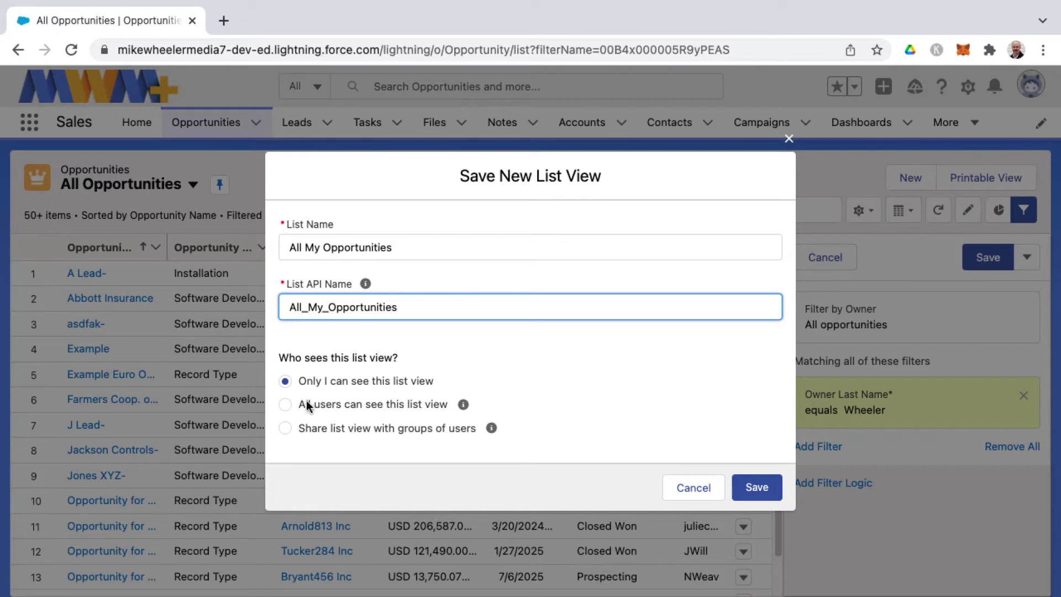
pyautogui.moveTo(464, 408)
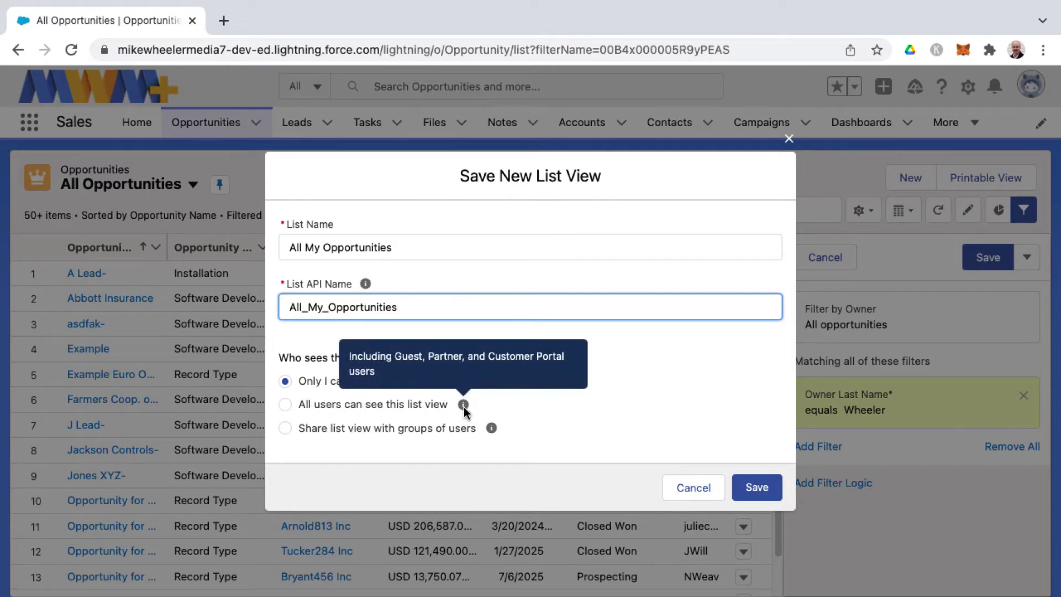
pyautogui.click(757, 487)
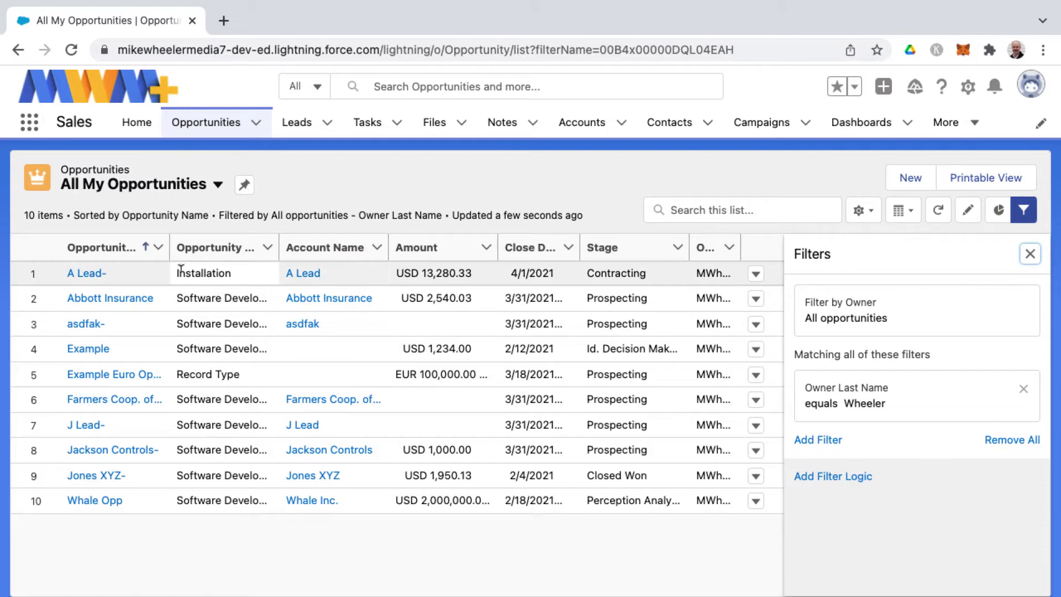
# - Sort by name, record type and account, ending on Amount ascending; close the Filters panel
pyautogui.click(97, 249)
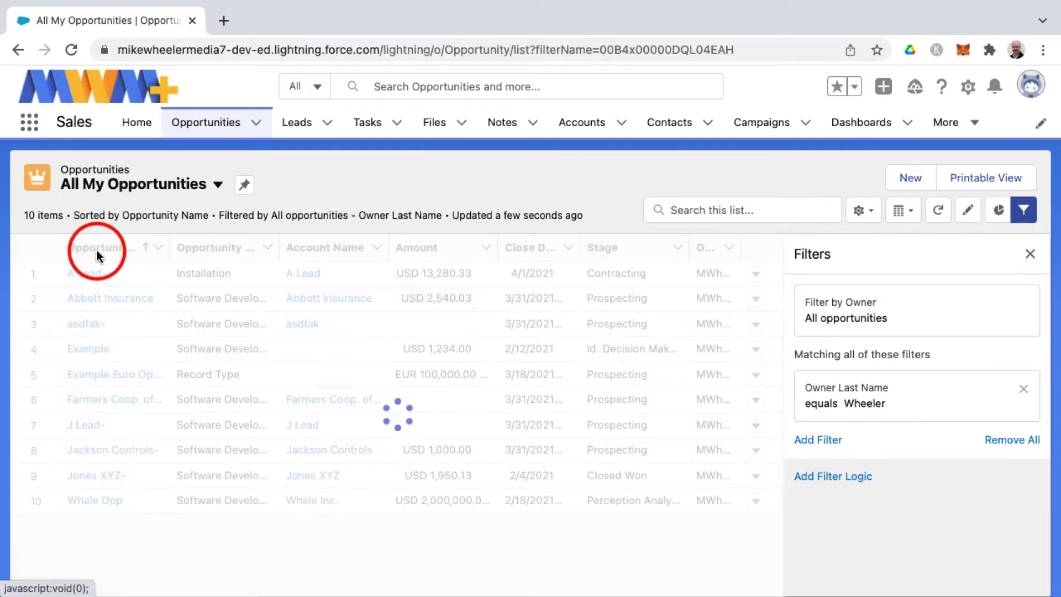
pyautogui.click(205, 252)
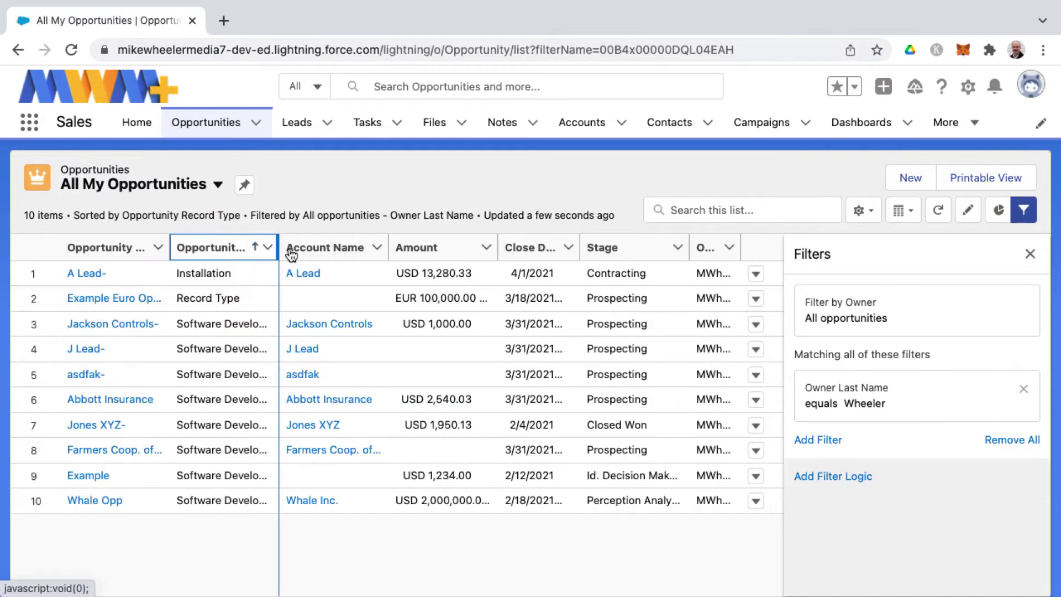
pyautogui.click(308, 251)
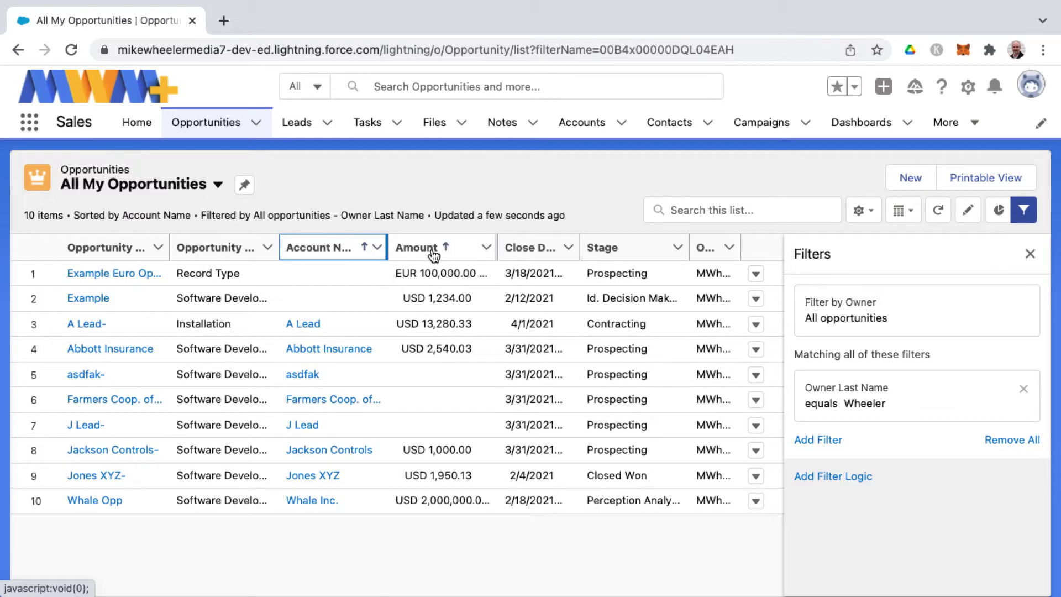
pyautogui.click(426, 251)
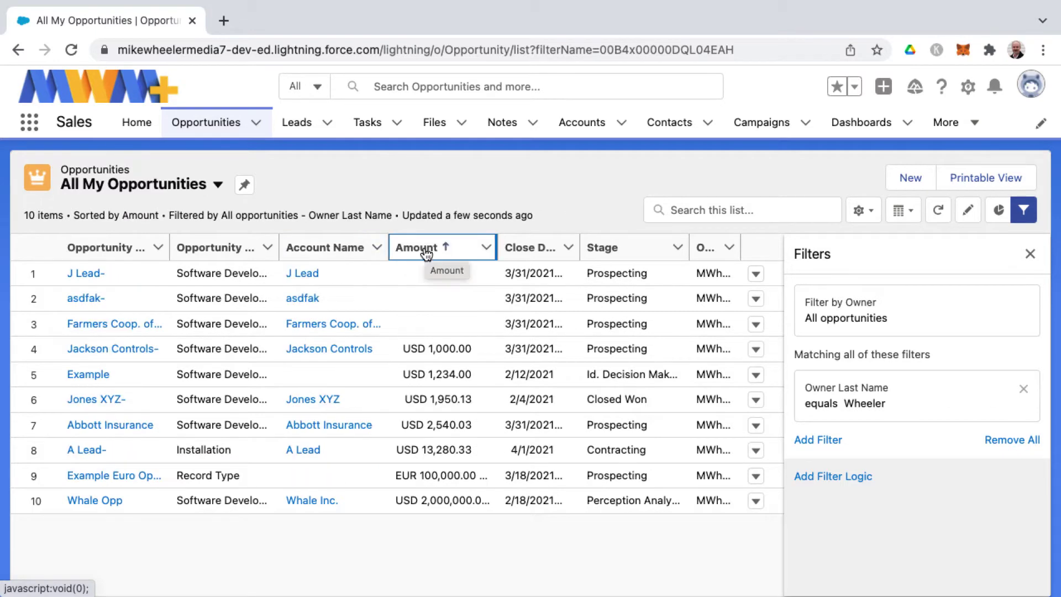
pyautogui.click(1030, 255)
pyautogui.click(911, 215)
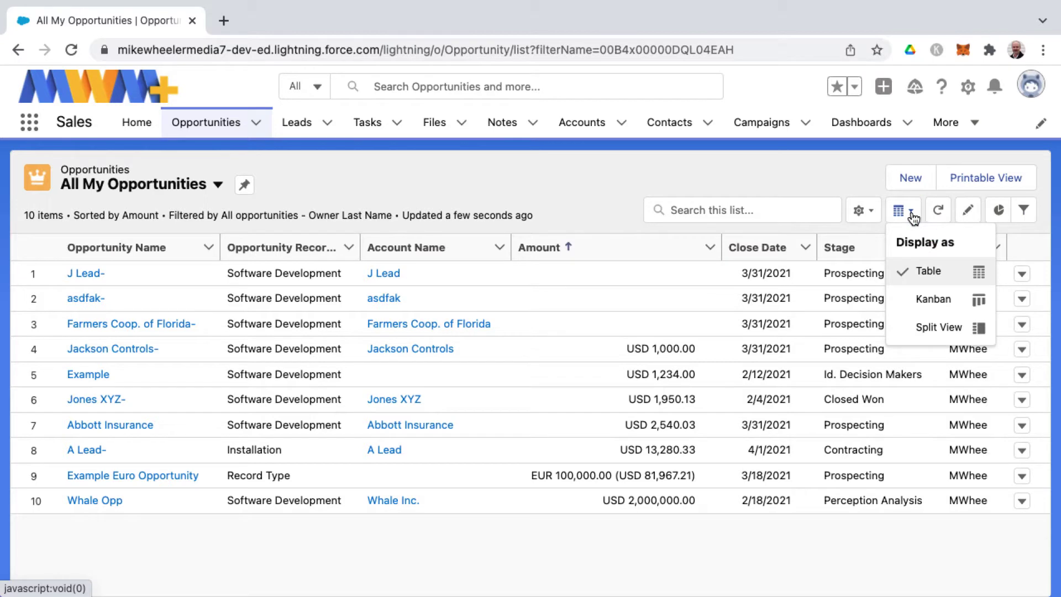
# - Show All My Opportunities as a Kanban board and browse the Record Type and Installation groups
pyautogui.click(924, 303)
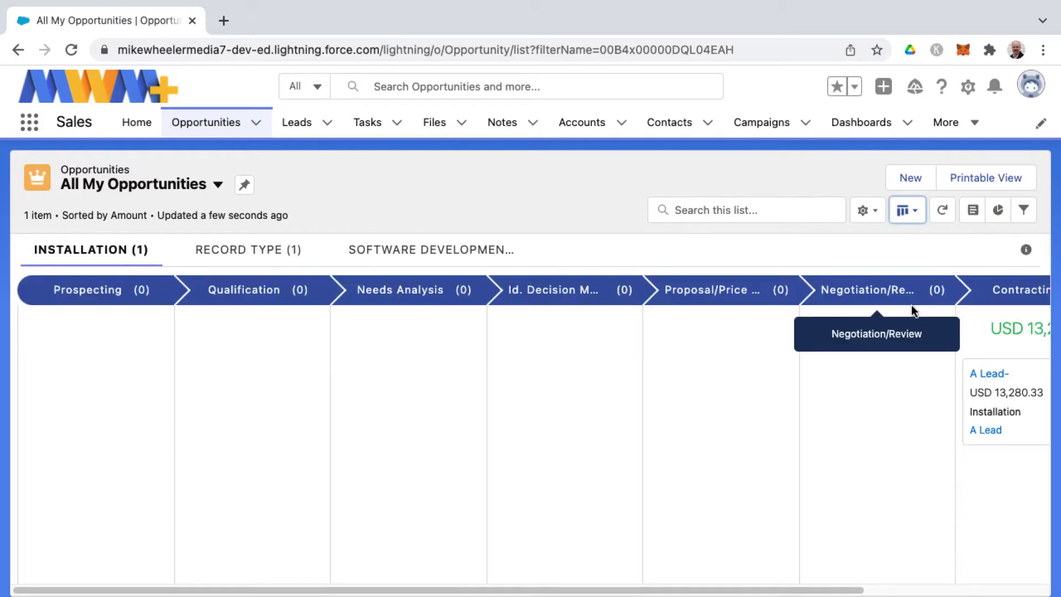
pyautogui.click(238, 251)
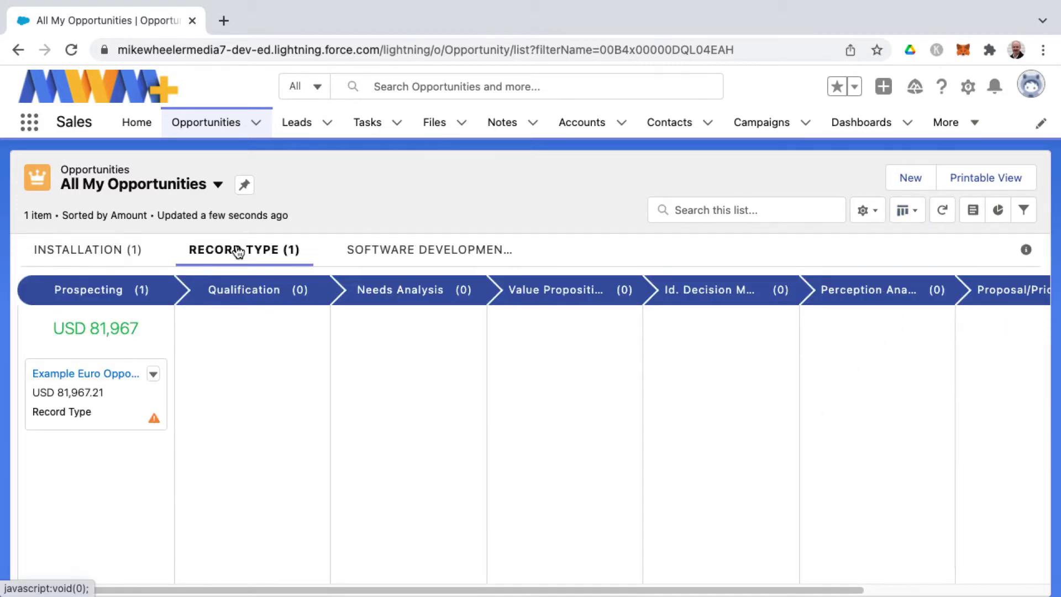
pyautogui.click(104, 257)
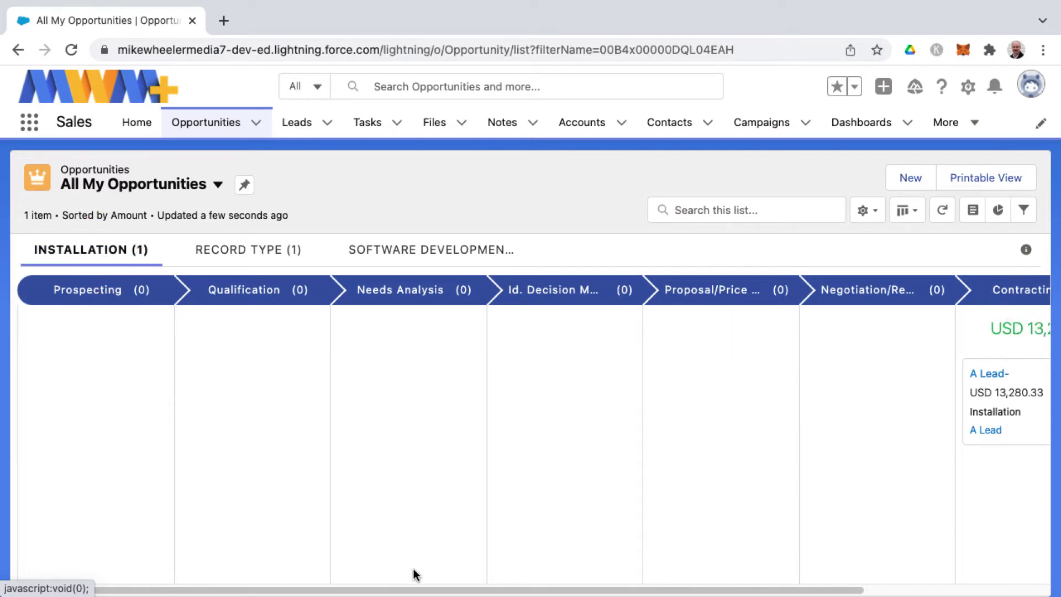
pyautogui.moveTo(429, 589); pyautogui.dragTo(818, 355)
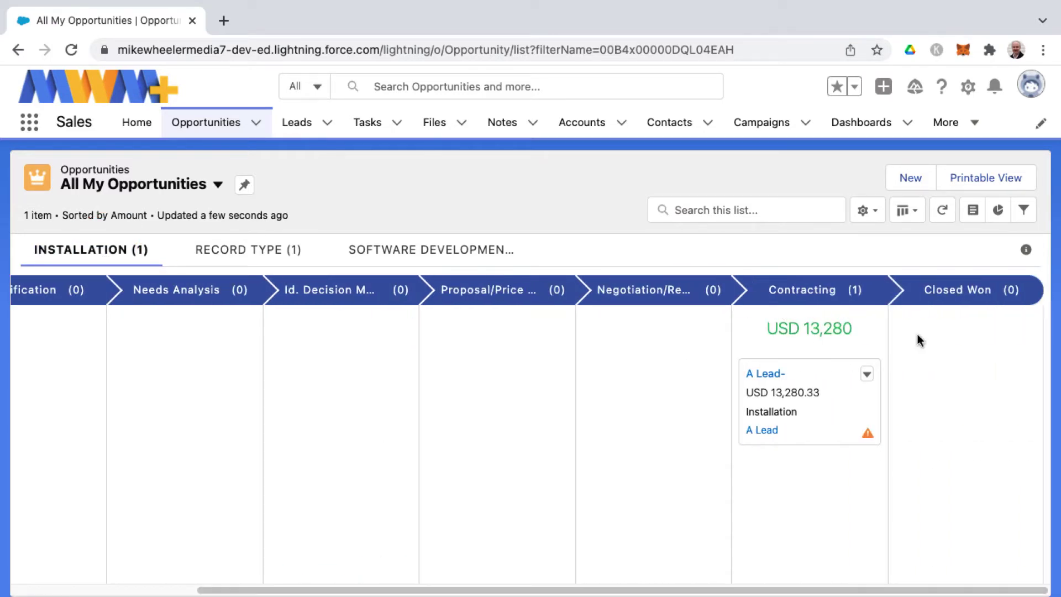
# - Preview the J Lead- opportunity in split view, then return the list to Table display
pyautogui.click(911, 220)
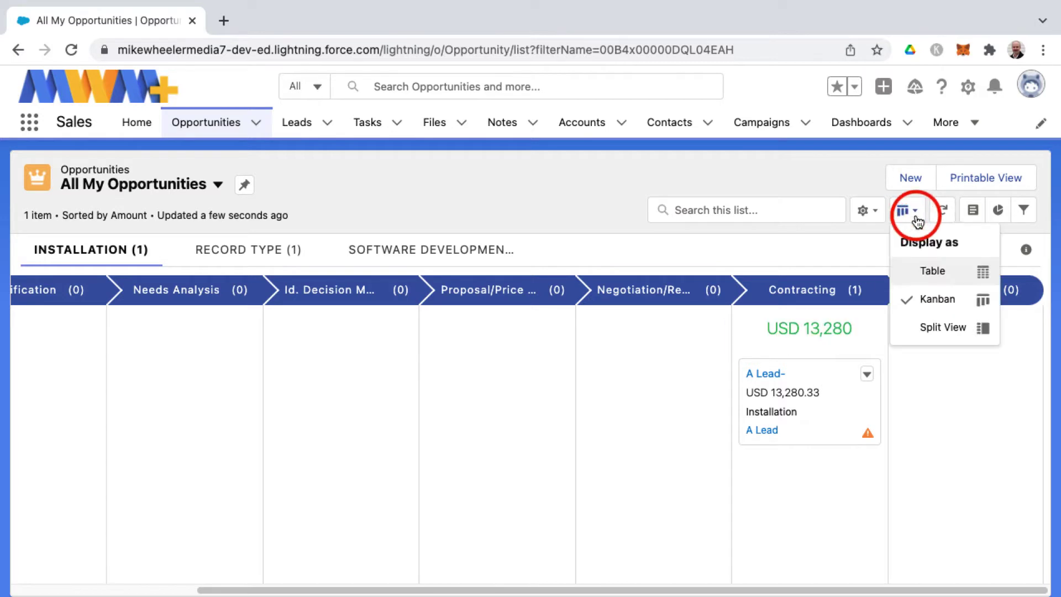
pyautogui.click(934, 331)
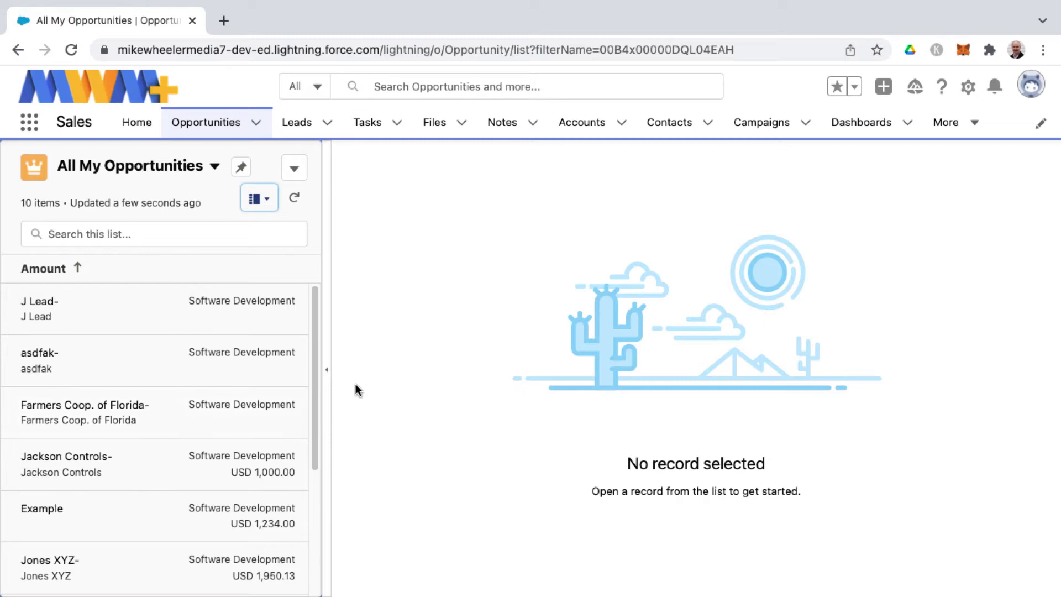
pyautogui.click(146, 314)
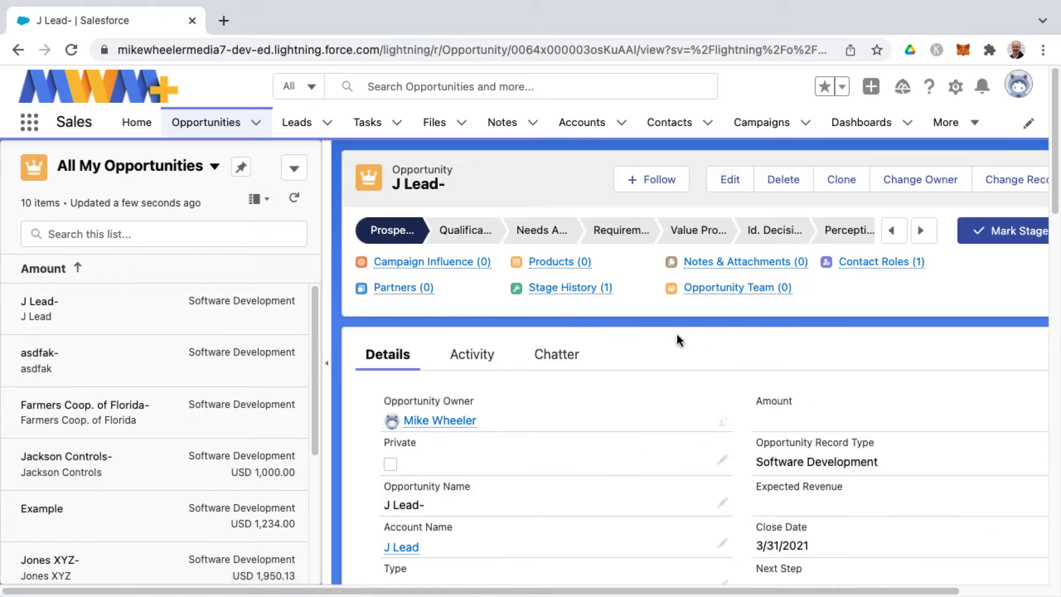
pyautogui.click(259, 199)
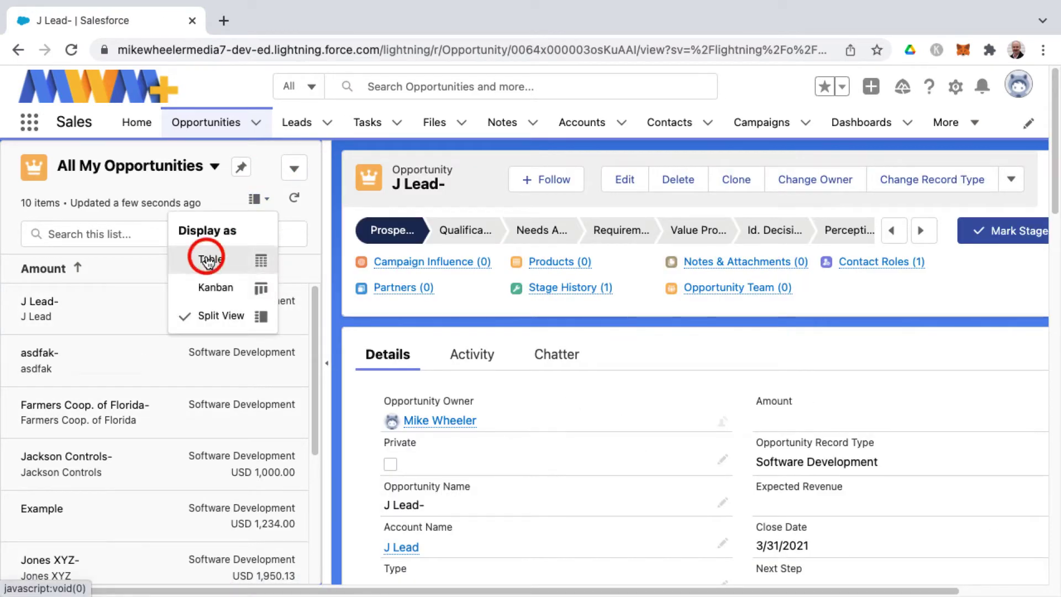
pyautogui.click(208, 256)
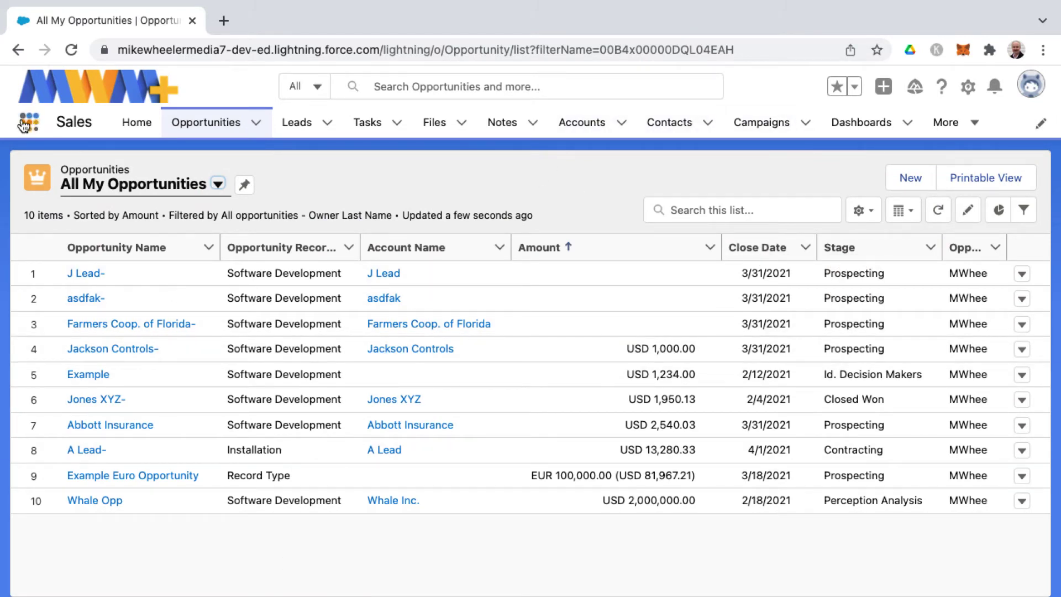
# - In the Service app, refresh All My Open Cases and display it as a Kanban board
pyautogui.click(24, 124)
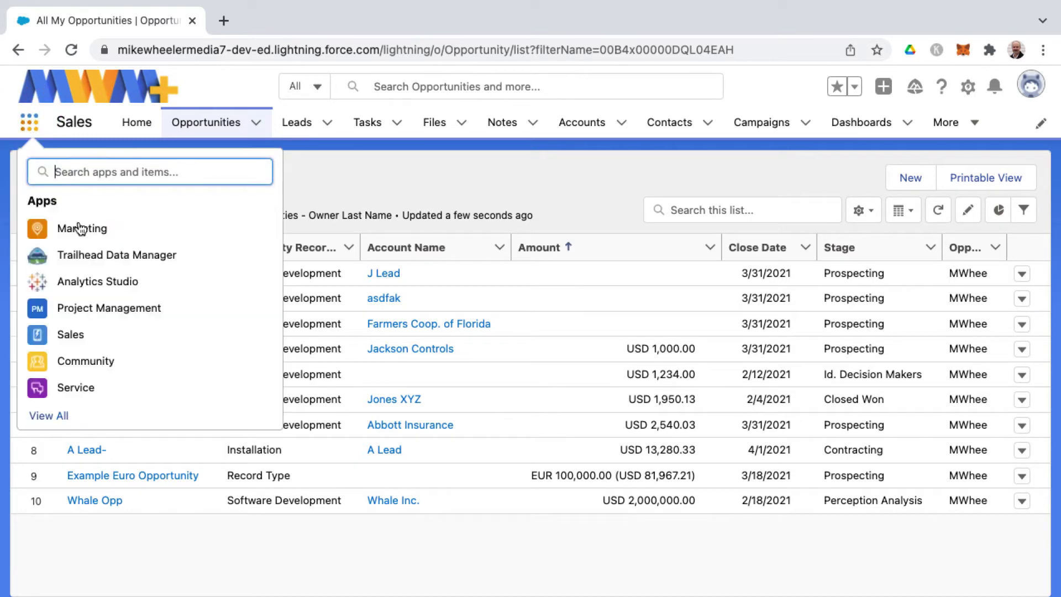
pyautogui.click(72, 391)
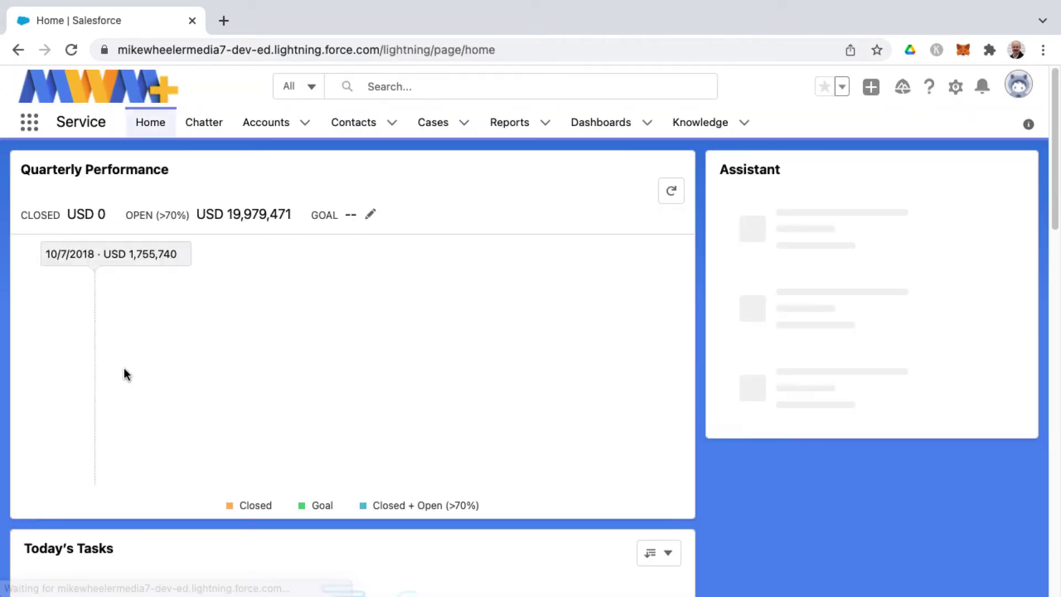
pyautogui.click(439, 124)
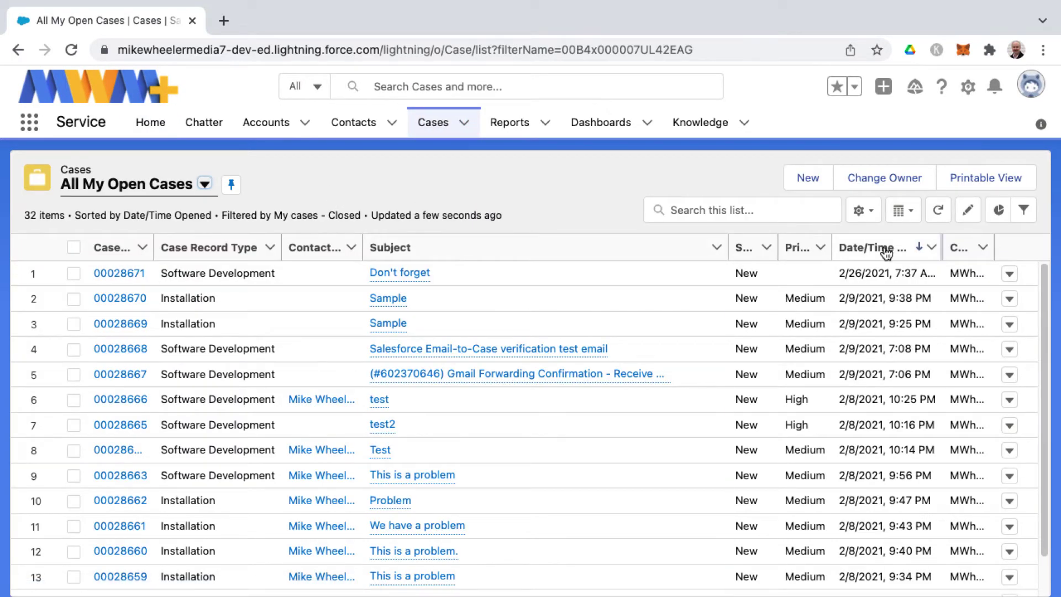
pyautogui.click(939, 212)
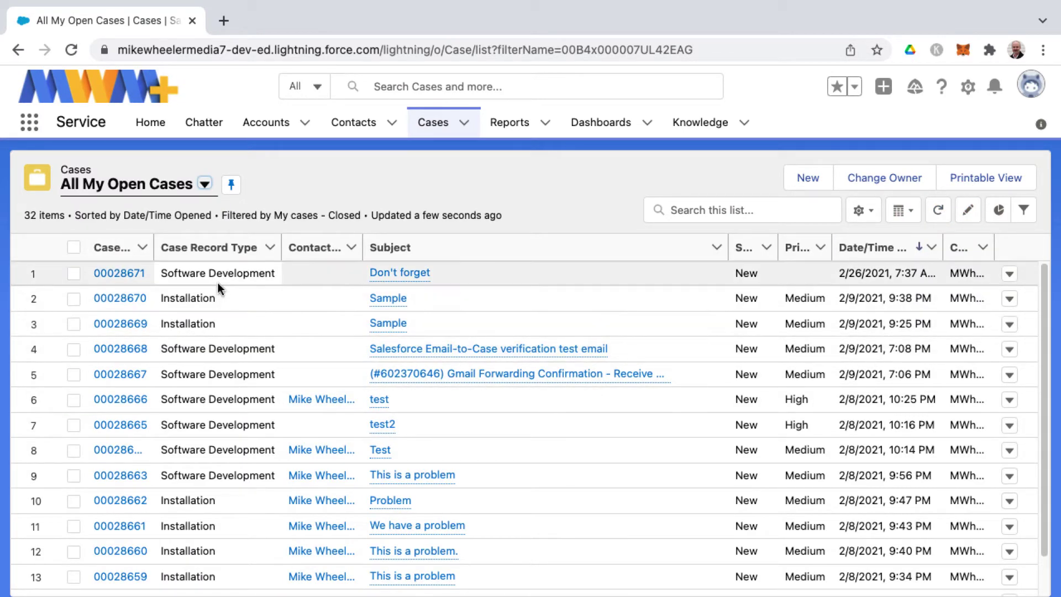
pyautogui.click(904, 211)
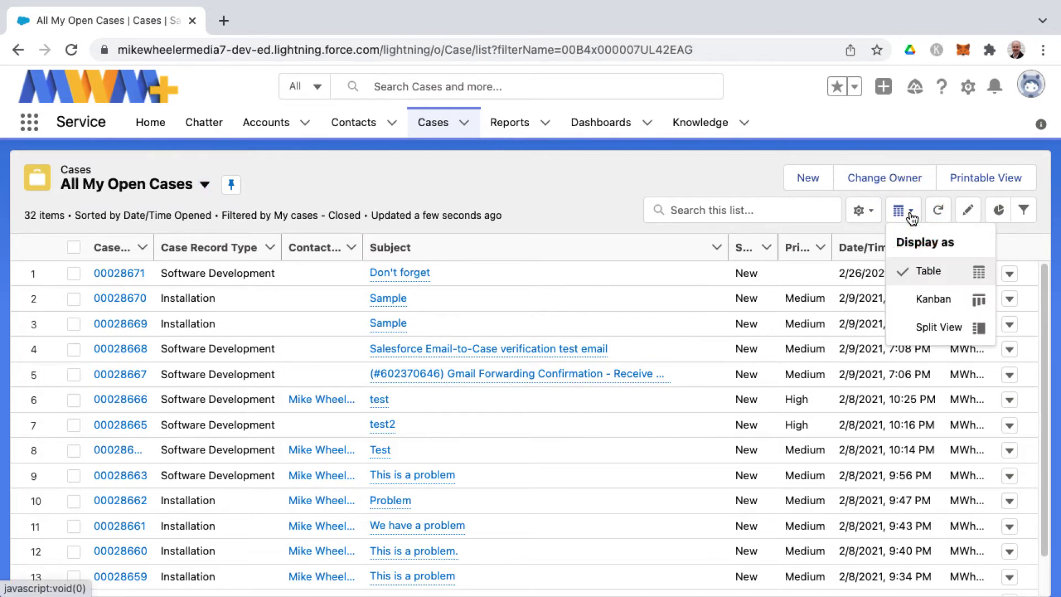
pyautogui.click(924, 299)
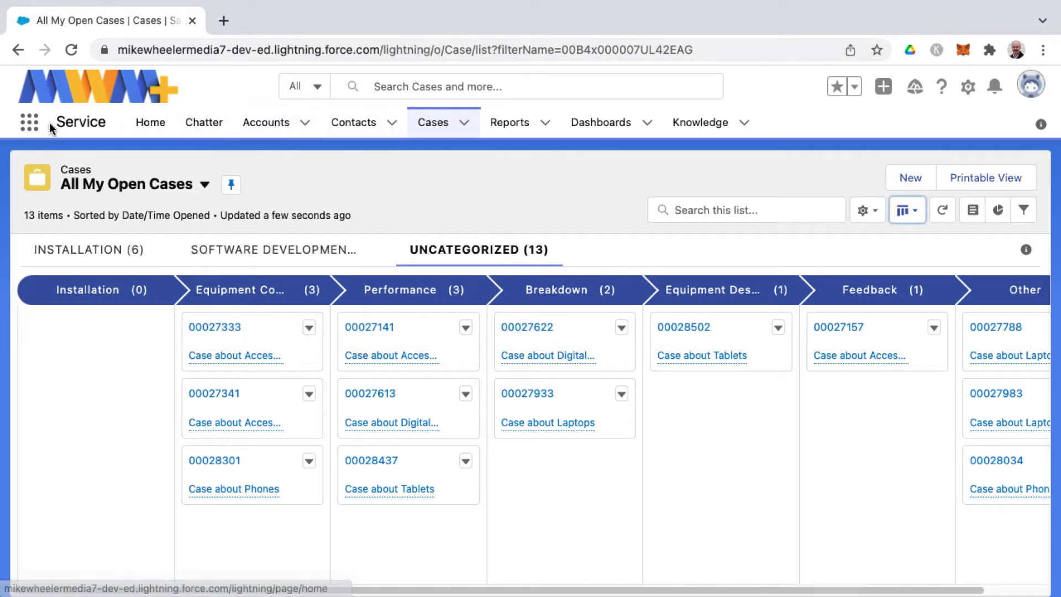
# - Open All Open Leads in the Marketing app and toggle its filters panel open and closed
pyautogui.click(26, 127)
pyautogui.click(90, 226)
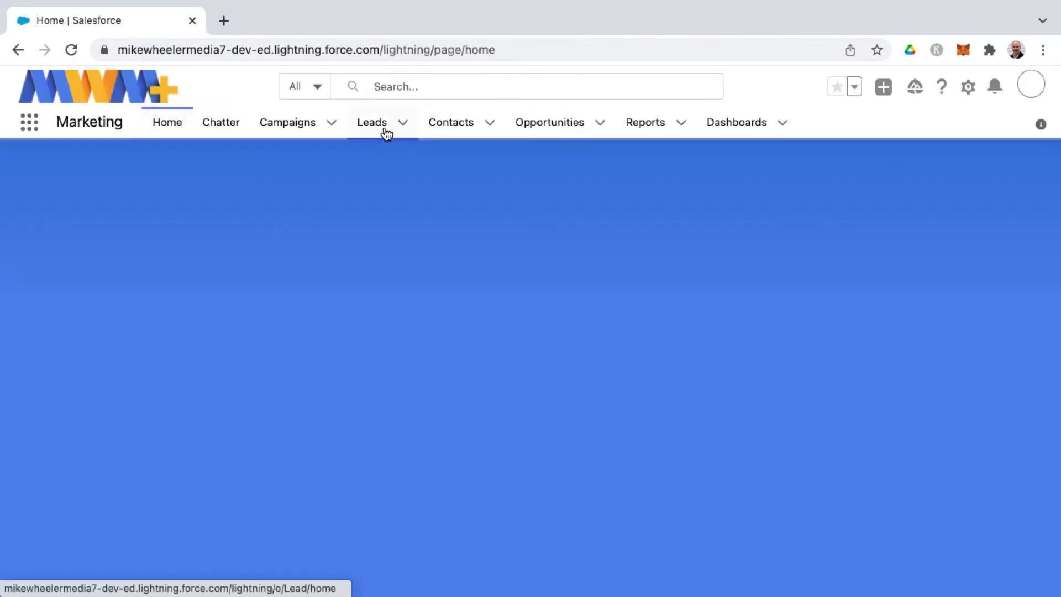
pyautogui.click(374, 125)
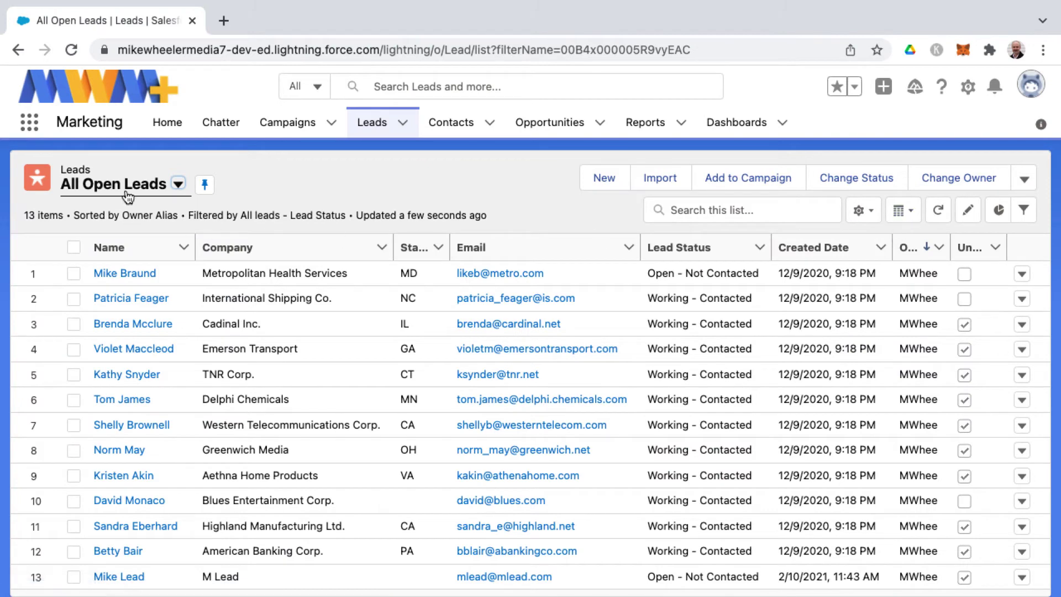
pyautogui.click(1024, 216)
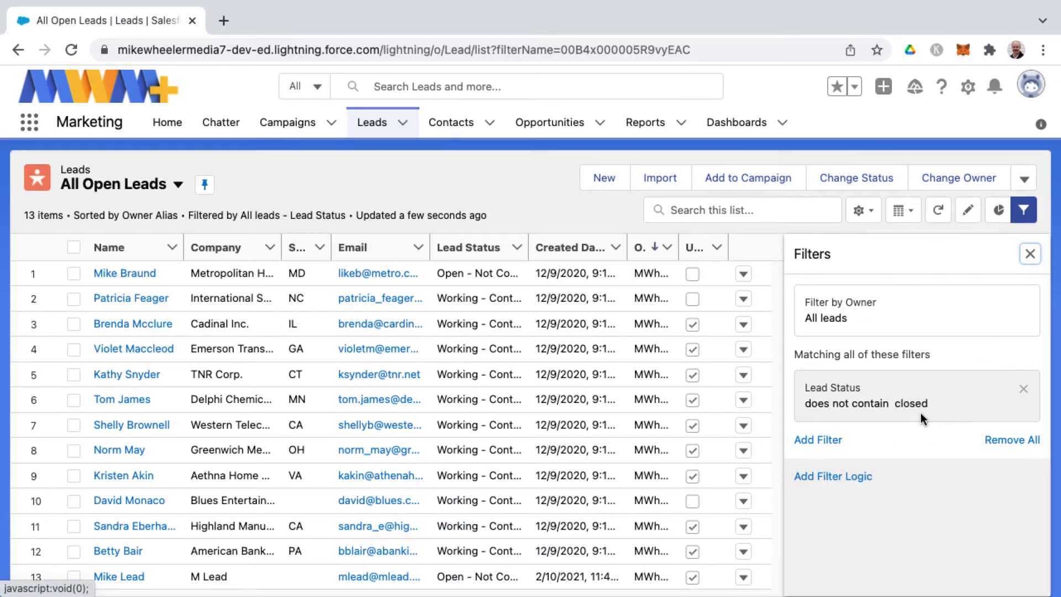
pyautogui.click(1023, 210)
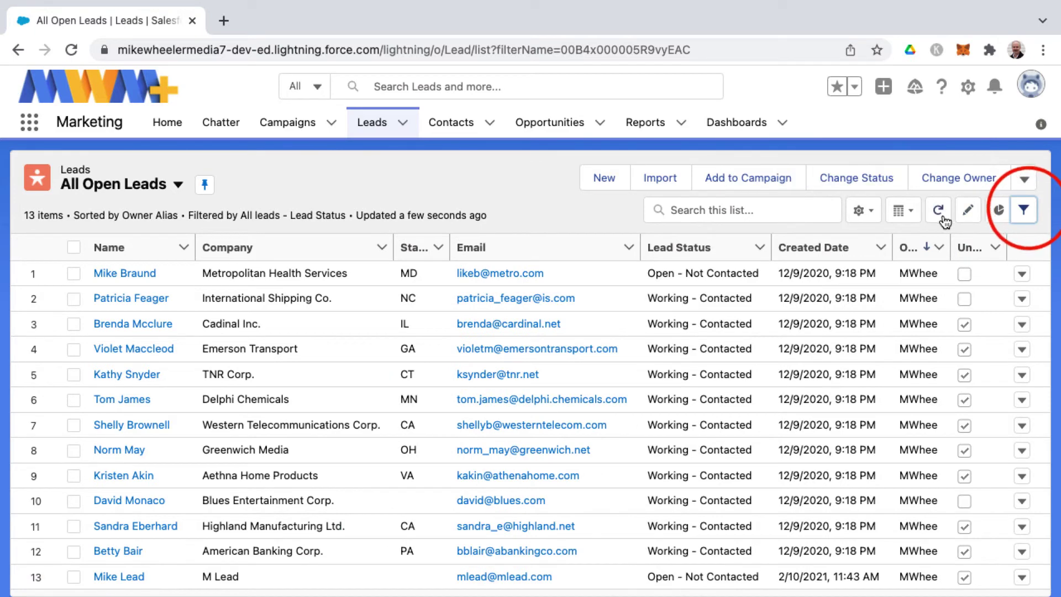
# - Show leads as a Kanban board, browse Software Development and Uncategorized, and try dragging a lead
pyautogui.click(904, 210)
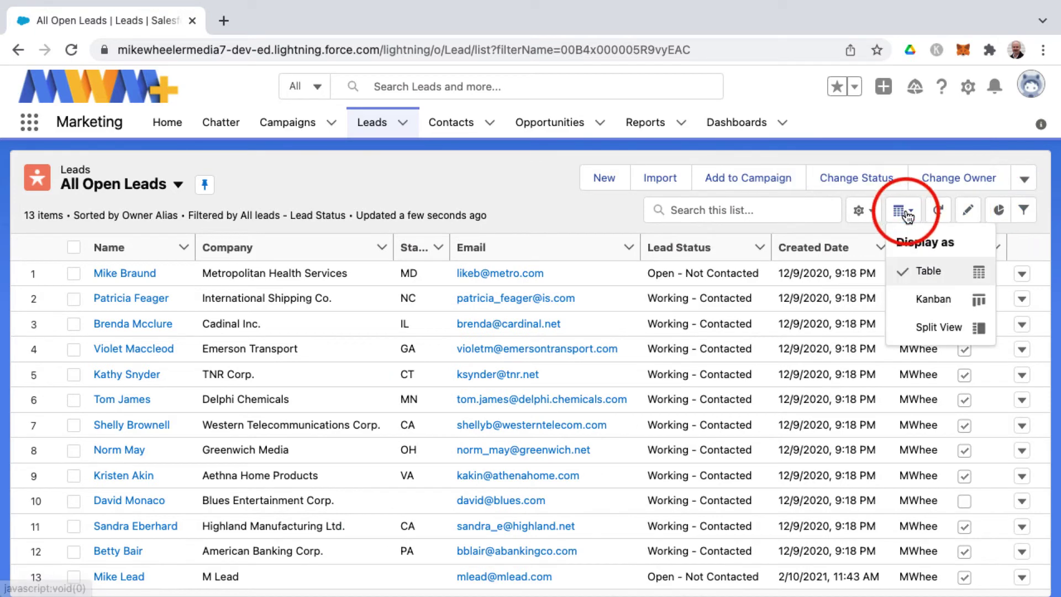
pyautogui.click(932, 303)
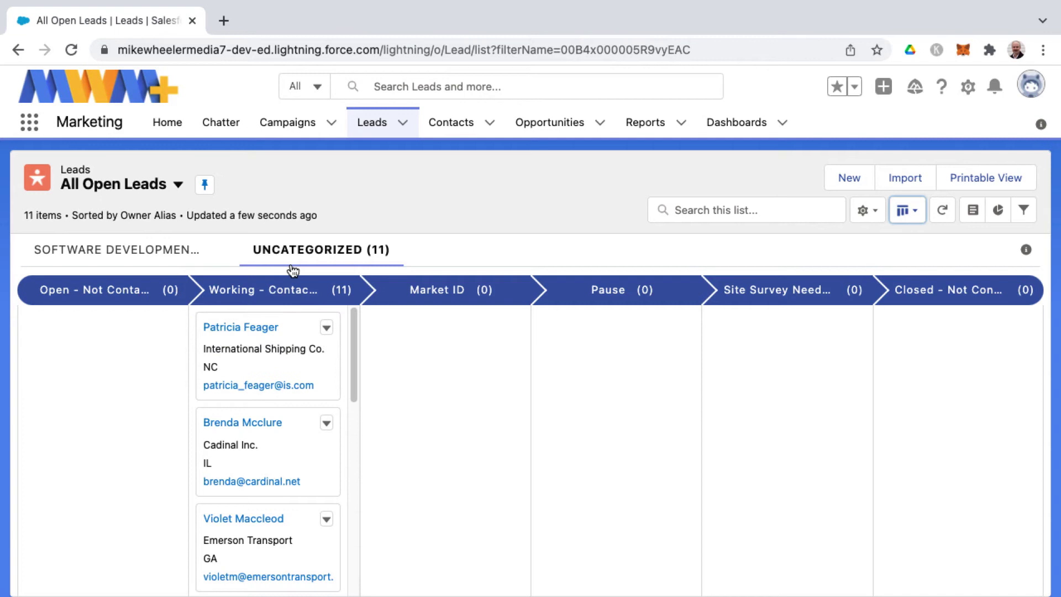
pyautogui.click(115, 256)
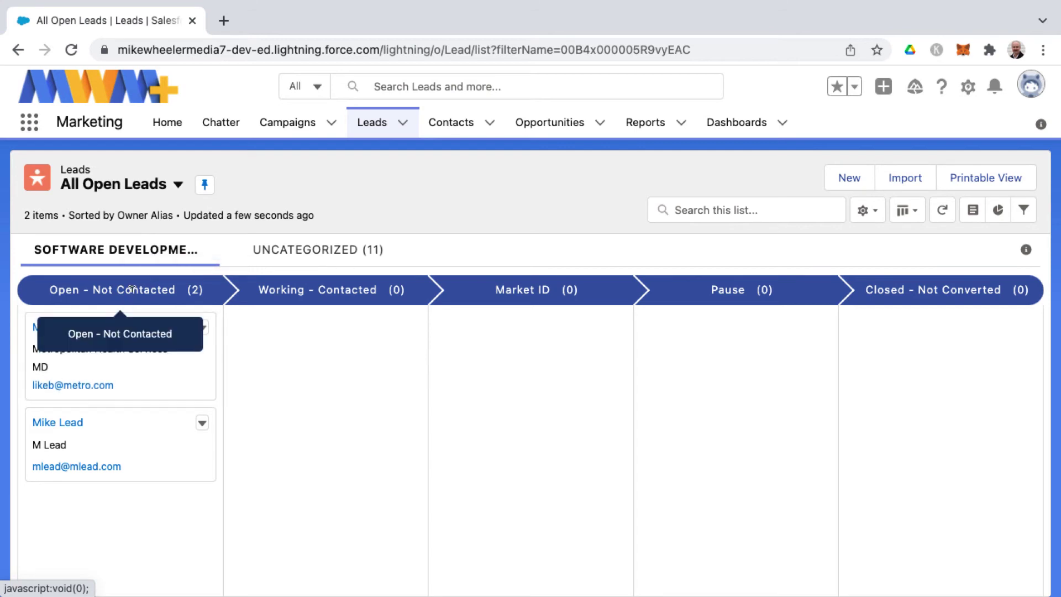
pyautogui.click(319, 257)
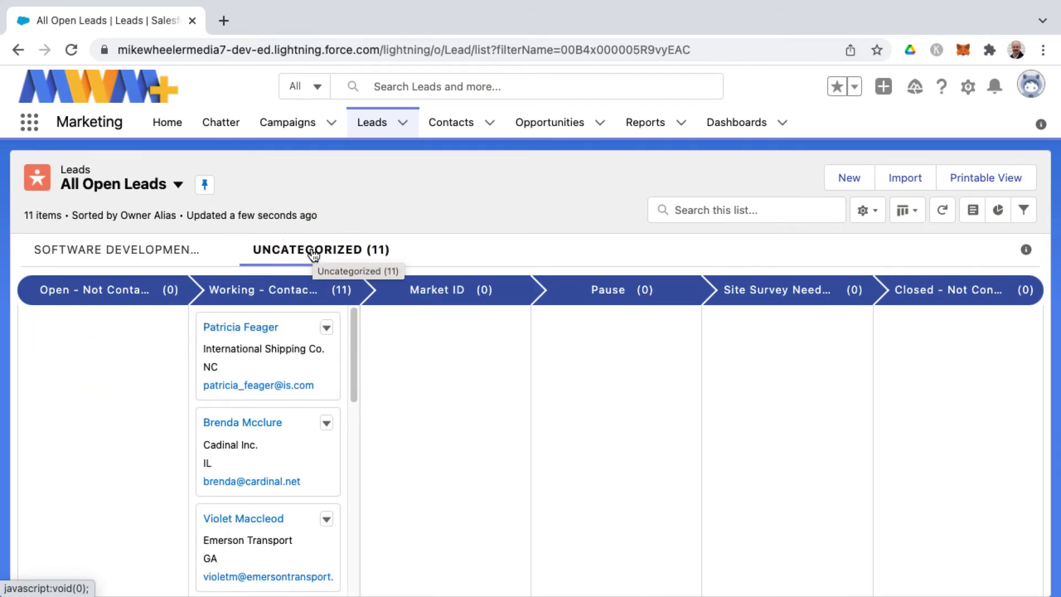
pyautogui.click(116, 249)
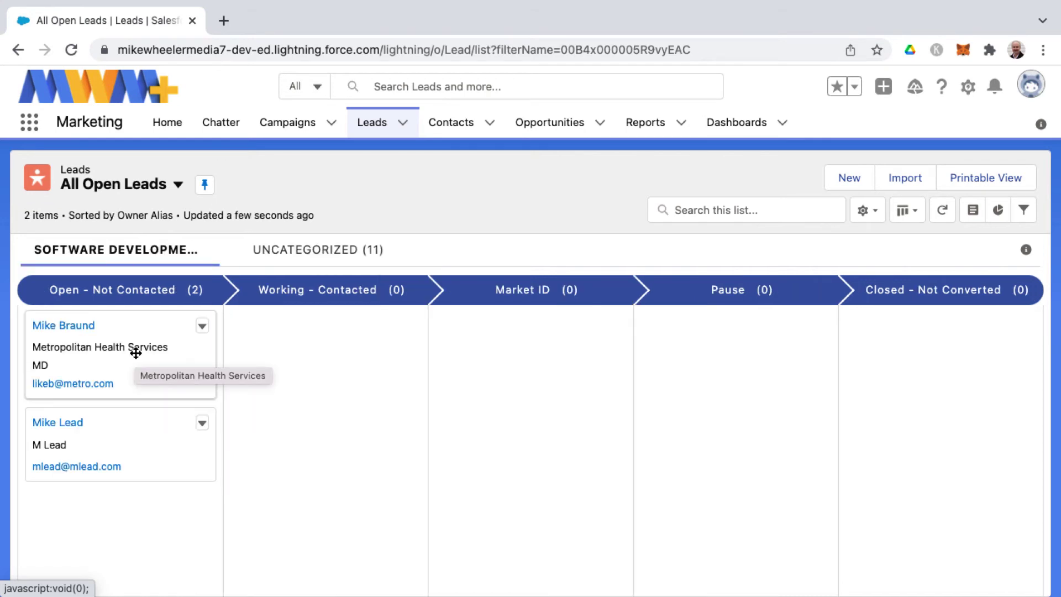
pyautogui.moveTo(136, 353); pyautogui.dragTo(157, 299)
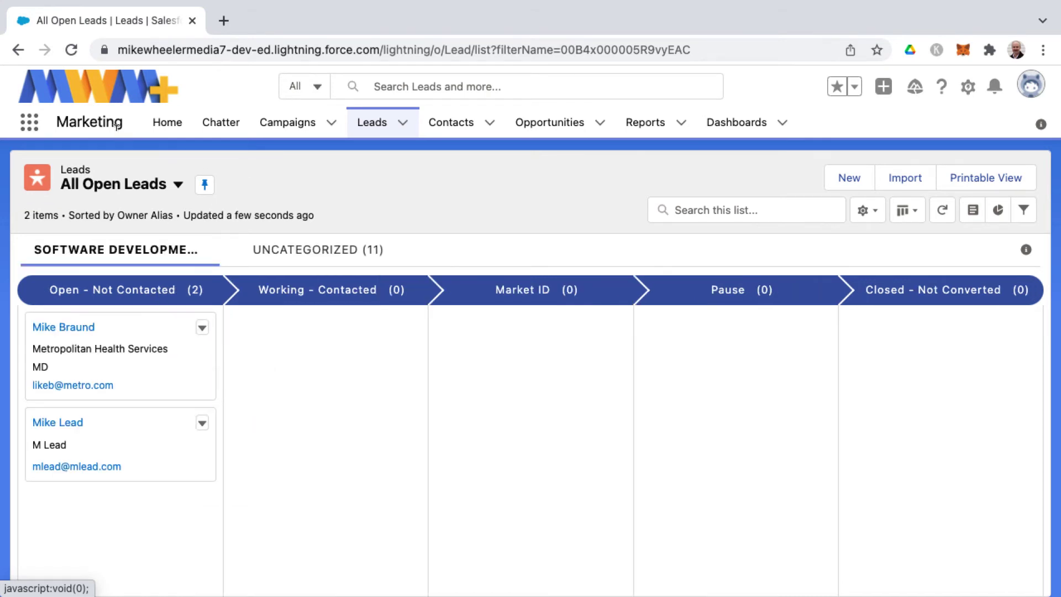
pyautogui.click(31, 123)
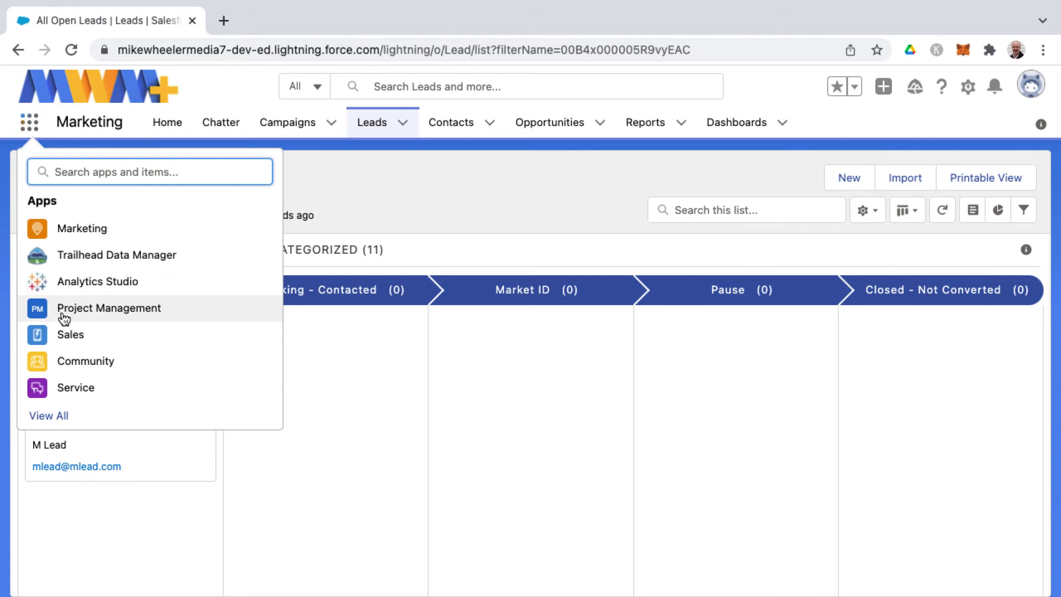
# - In the Sales app, show the Accounts By Industry donut chart beside All Accounts and inspect its segments
pyautogui.click(58, 335)
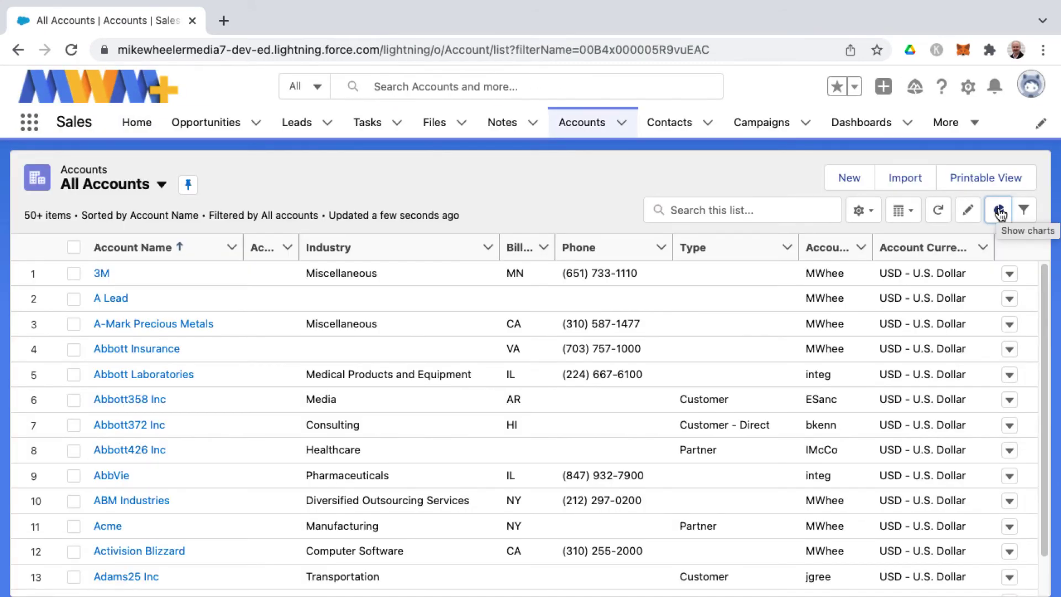
pyautogui.click(1000, 212)
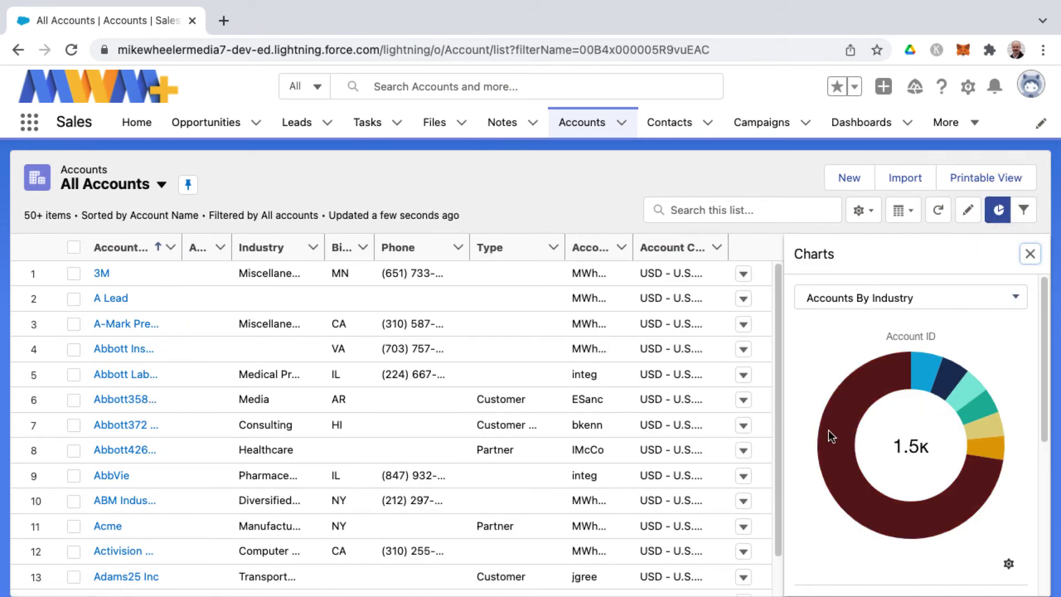
pyautogui.click(906, 301)
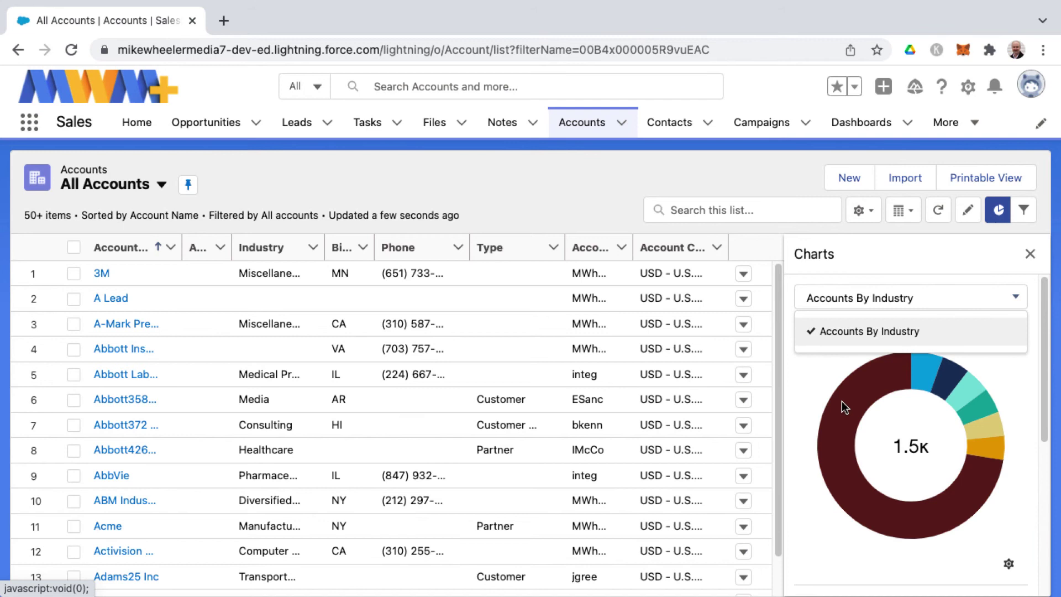
pyautogui.moveTo(844, 408)
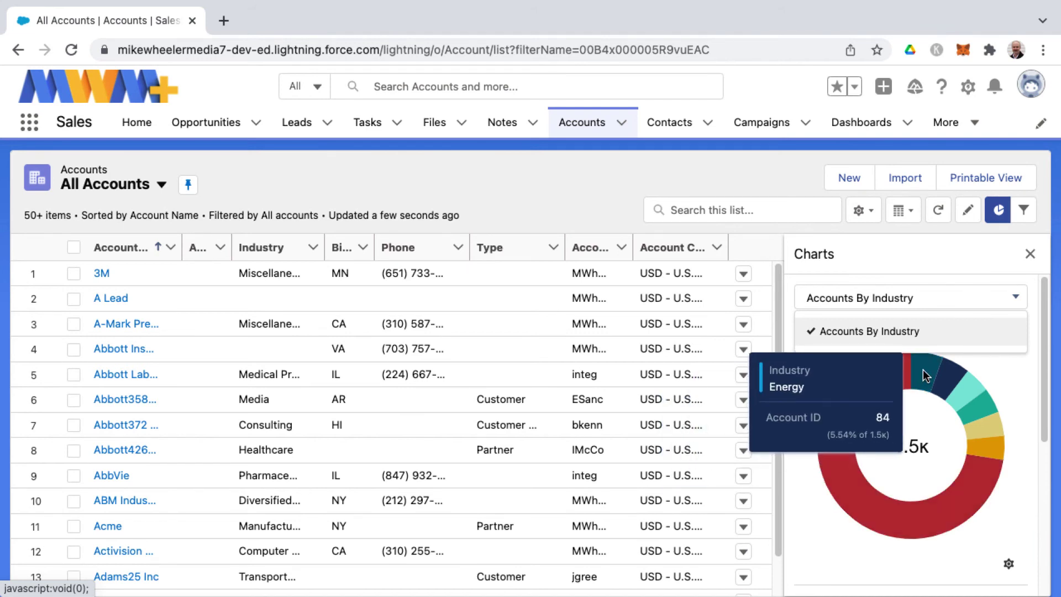
pyautogui.moveTo(943, 382)
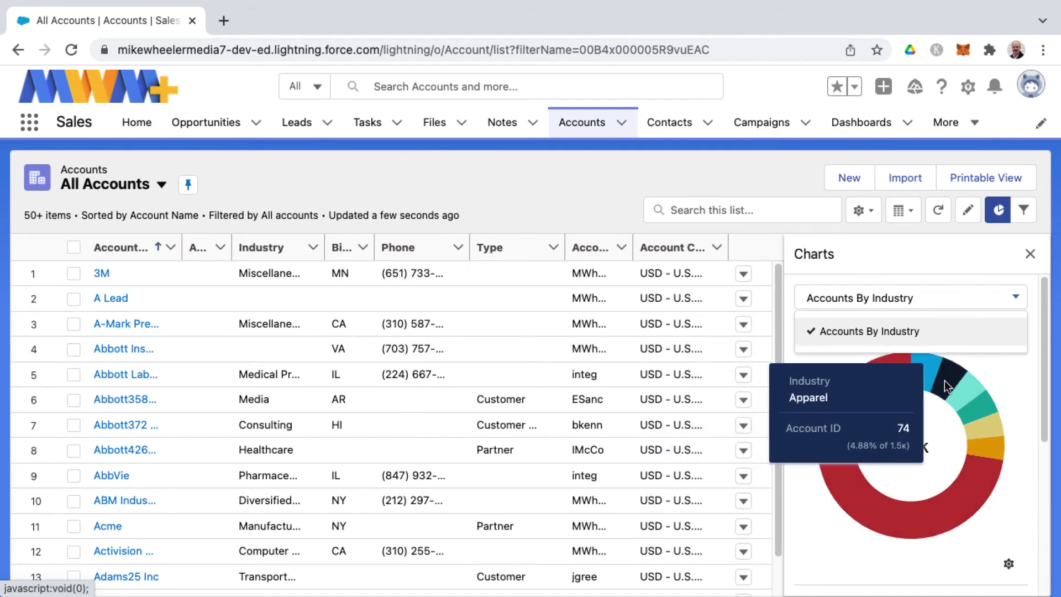
pyautogui.moveTo(967, 401)
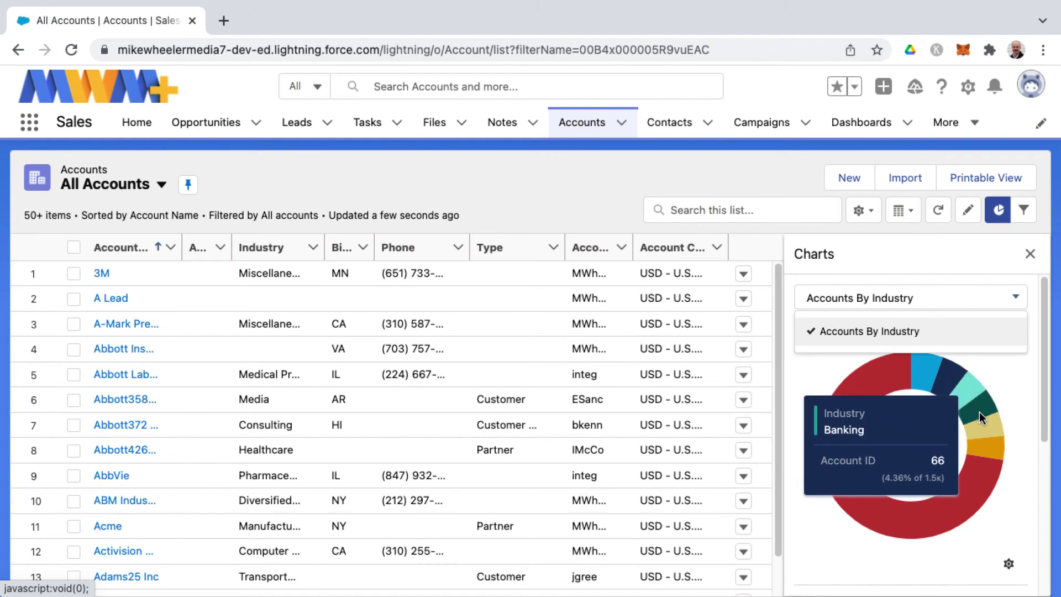
pyautogui.click(701, 177)
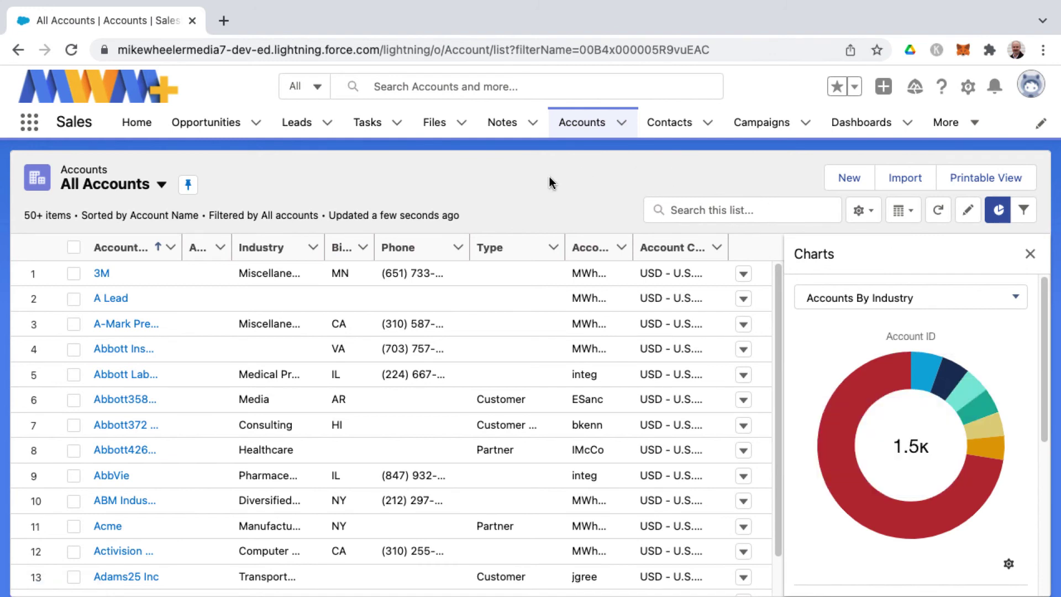